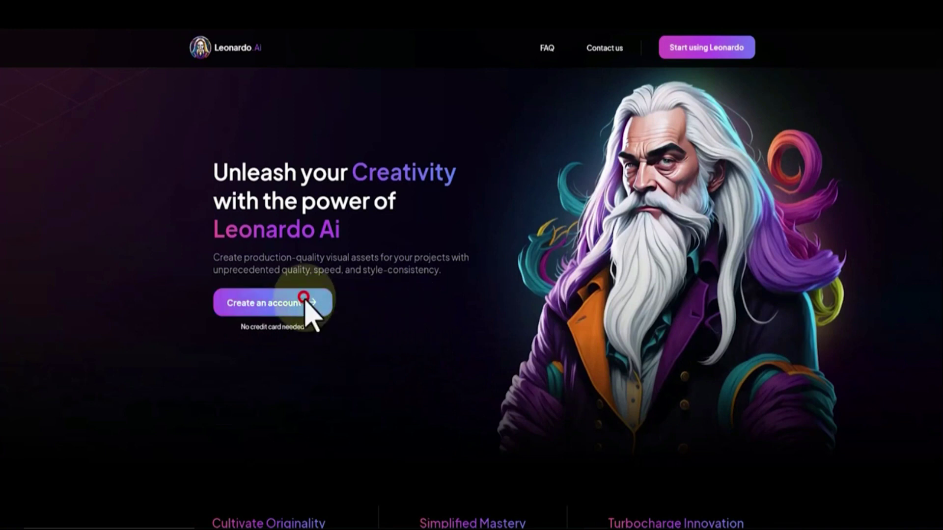
Step: Start Leonardo account creation from the landing page to reach the home dashboard
click(305, 299)
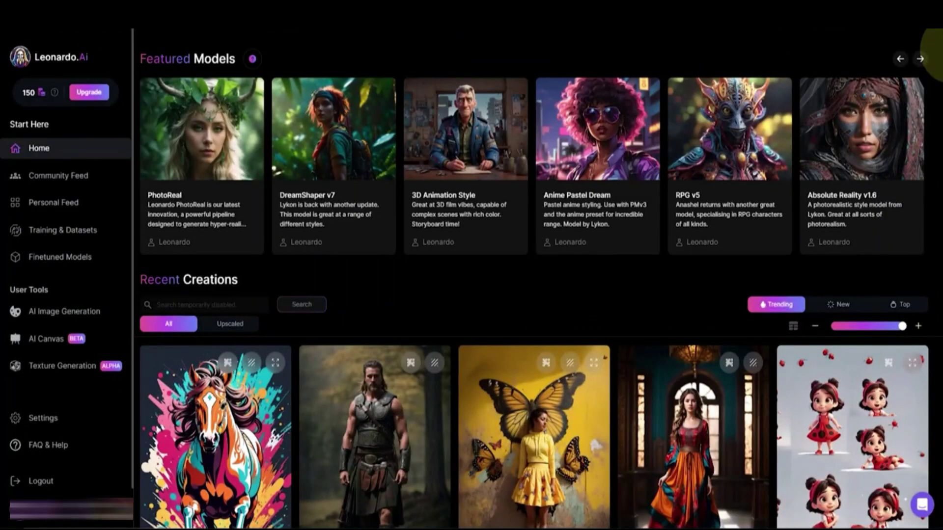
scroll(534, 296, down, 1)
scroll(535, 295, down, 4)
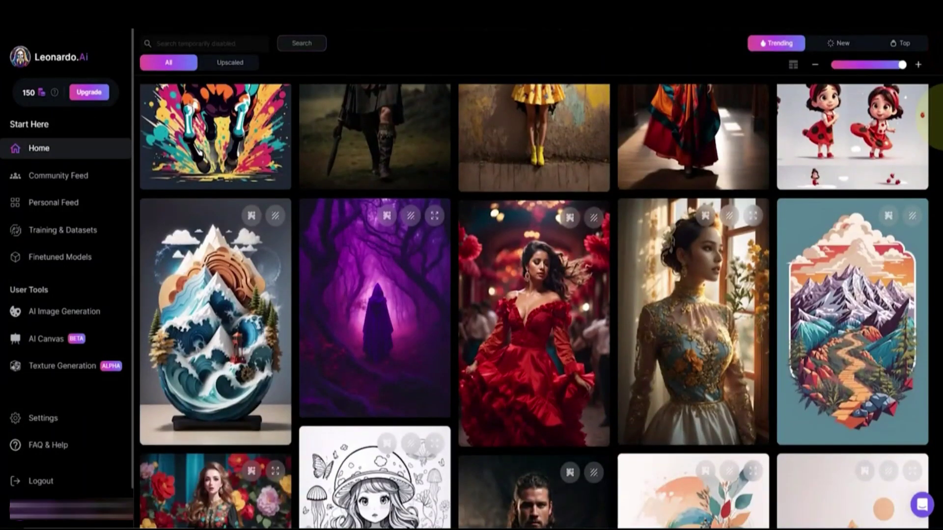
scroll(535, 295, down, 4)
scroll(534, 295, down, 3)
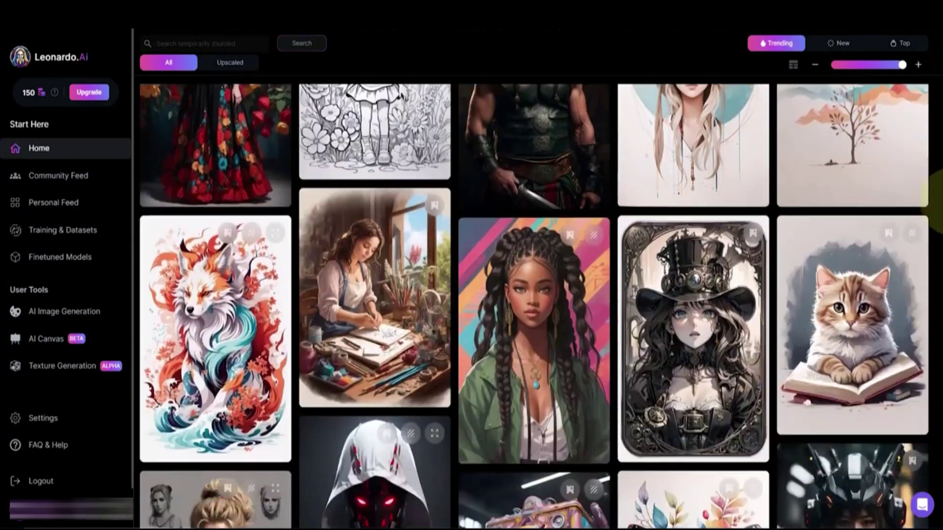
scroll(534, 295, down, 3)
scroll(535, 295, down, 2)
scroll(534, 295, up, 2)
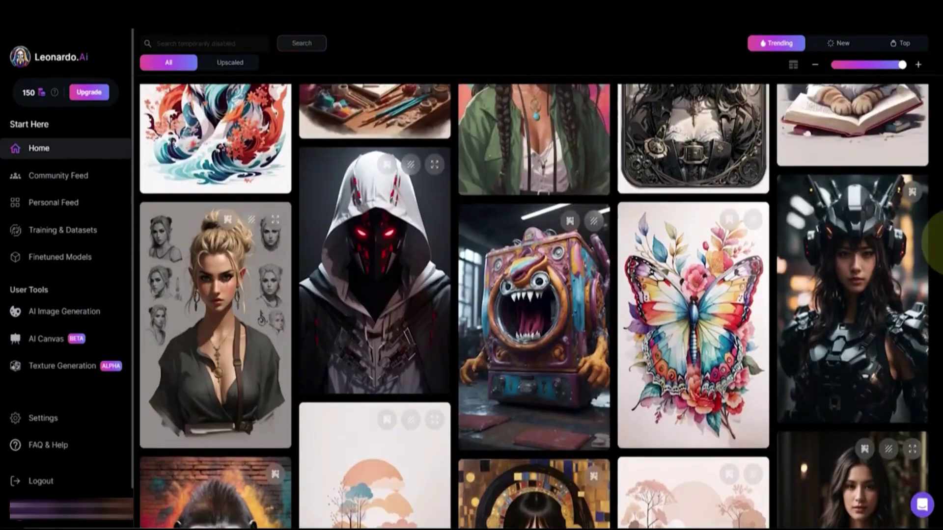
scroll(535, 294, down, 2)
scroll(534, 295, down, 2)
scroll(534, 295, down, 2)
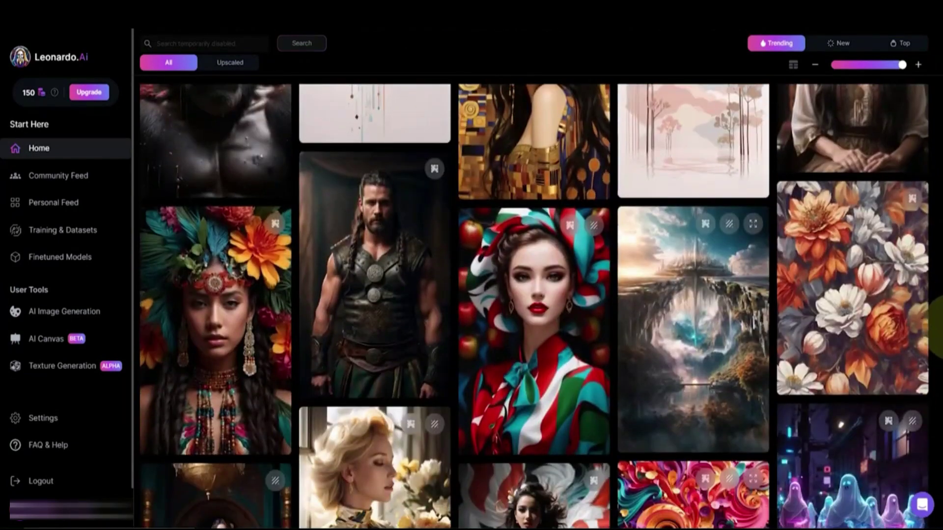
scroll(189, 179, up, 5)
scroll(190, 179, up, 5)
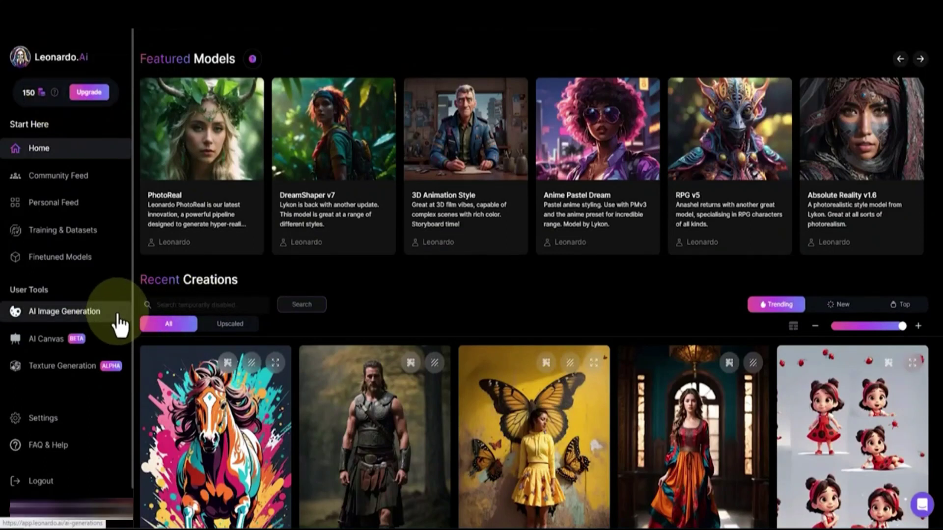
Step: Go from the Home gallery to the AI Image Generation workspace
click(64, 312)
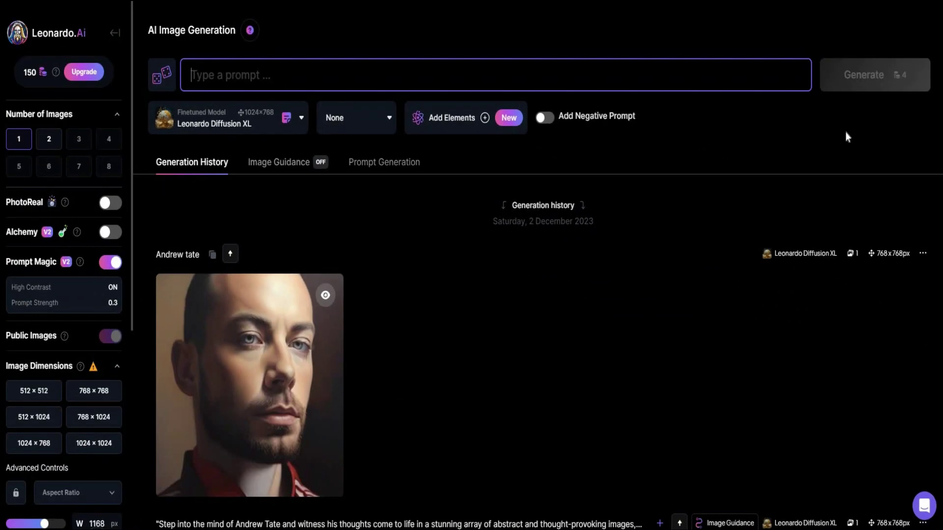
text(A cute happy boy in the school)
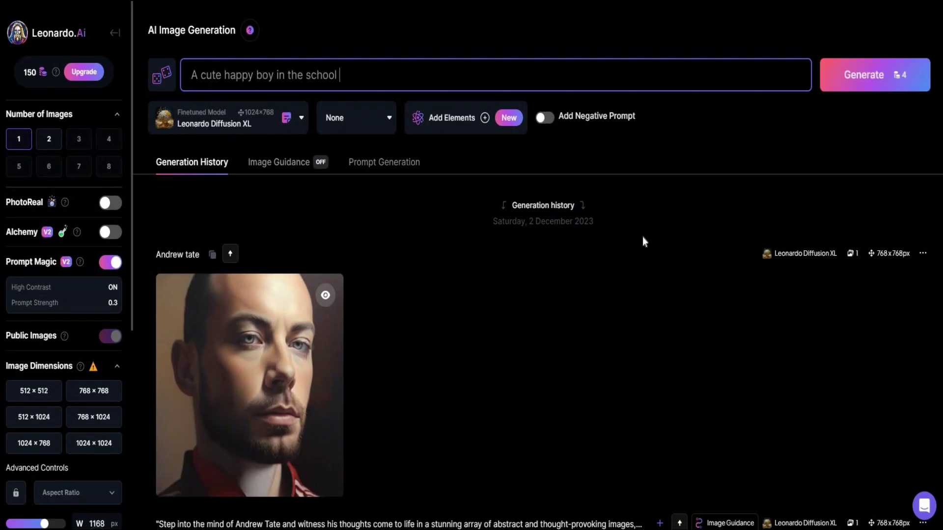
Step: Enter the prompt 'A cute happy boy in the school' and select the 3D Animation Style model
click(551, 259)
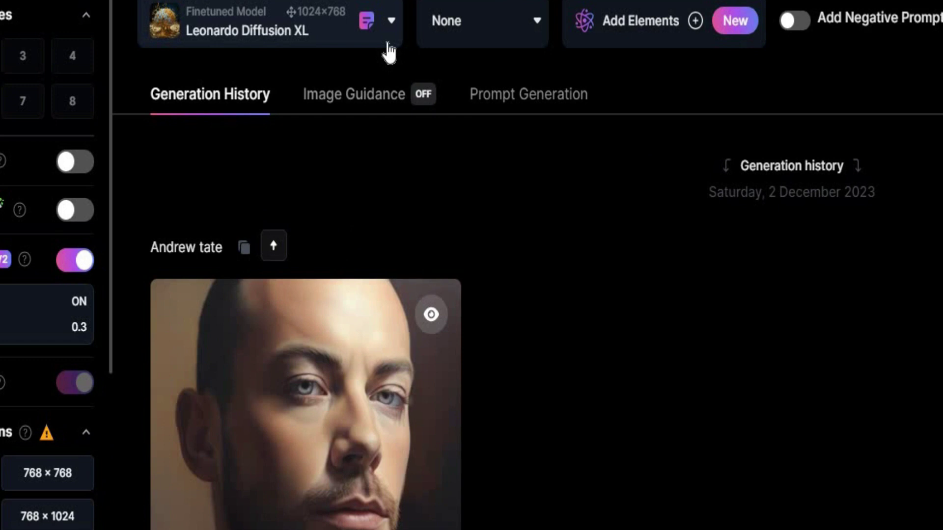
click(302, 131)
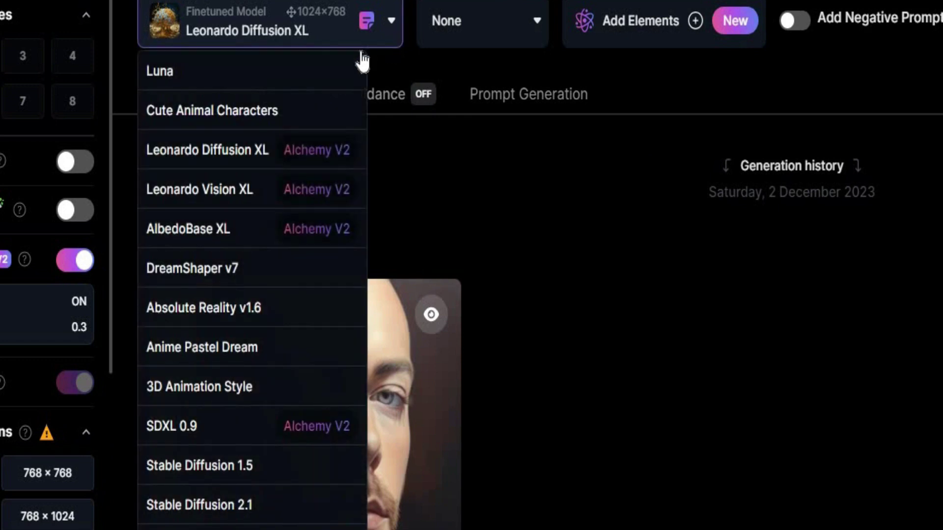
click(265, 392)
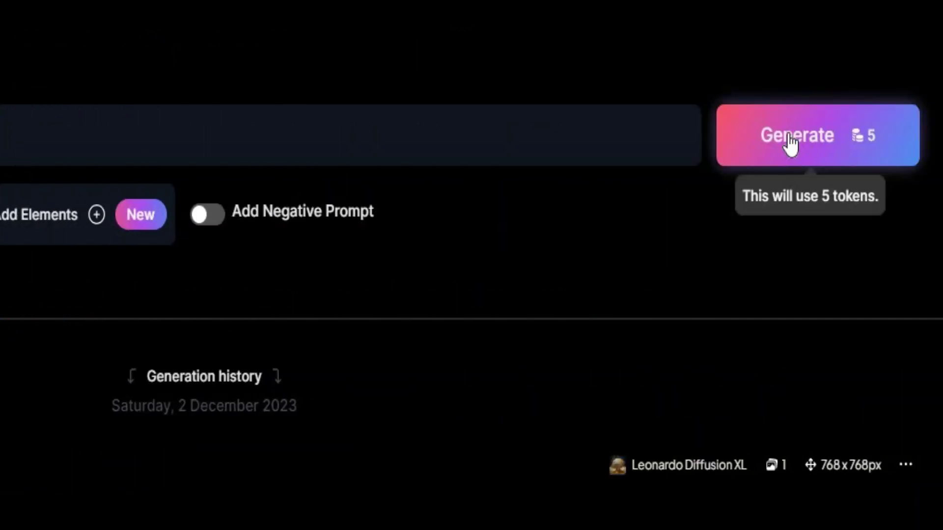
Step: Generate image sets for the happy boy, happy girl and sad girl at school prompts
click(790, 143)
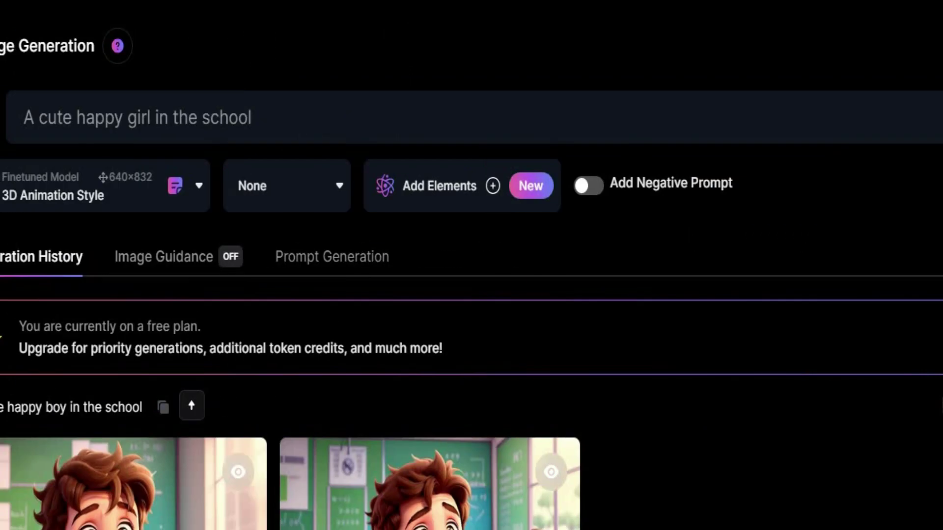
click(769, 126)
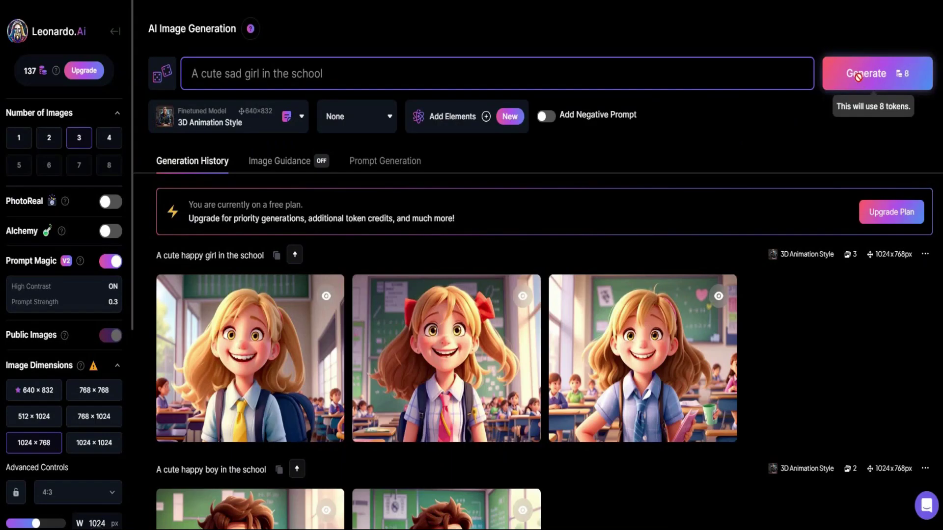
click(853, 70)
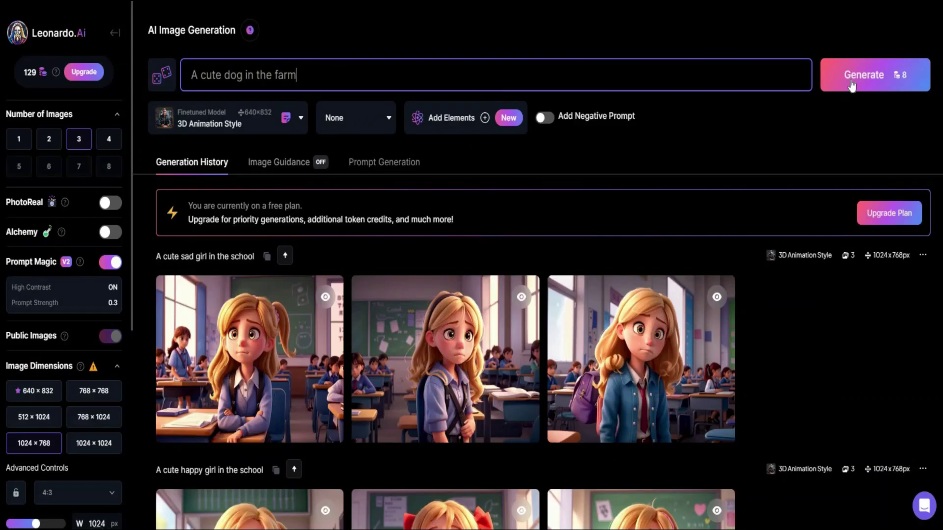
Step: Generate sets for 'A cute dog in the farm', 'A business man in the office' and 'A cute children party'
click(851, 86)
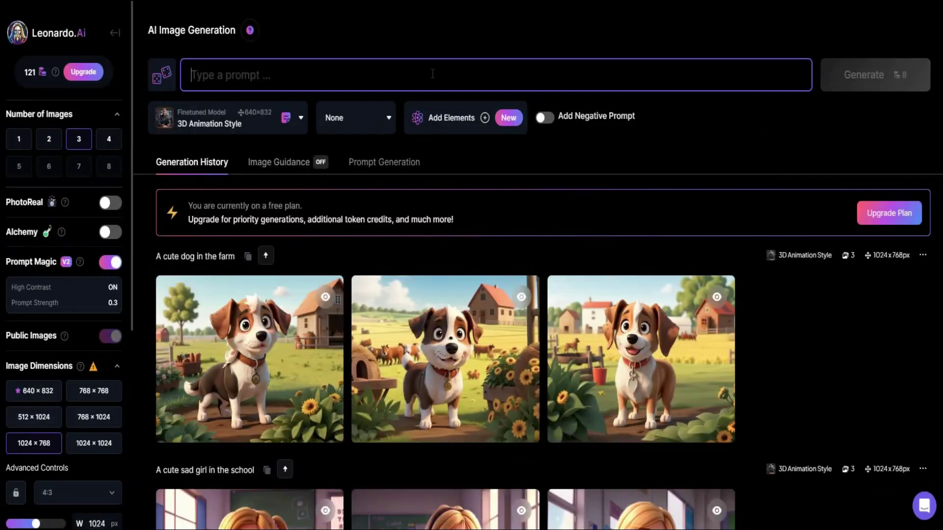
text(an in the office)
click(874, 82)
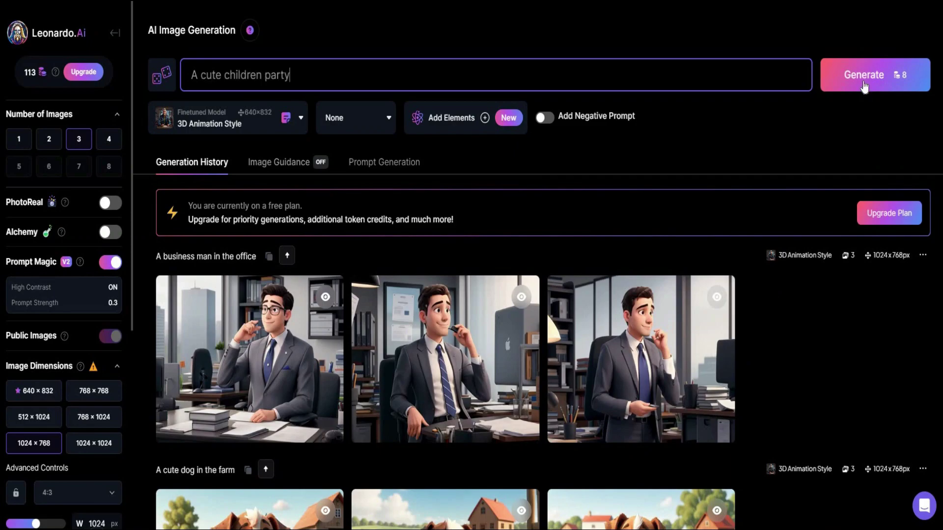
click(745, 276)
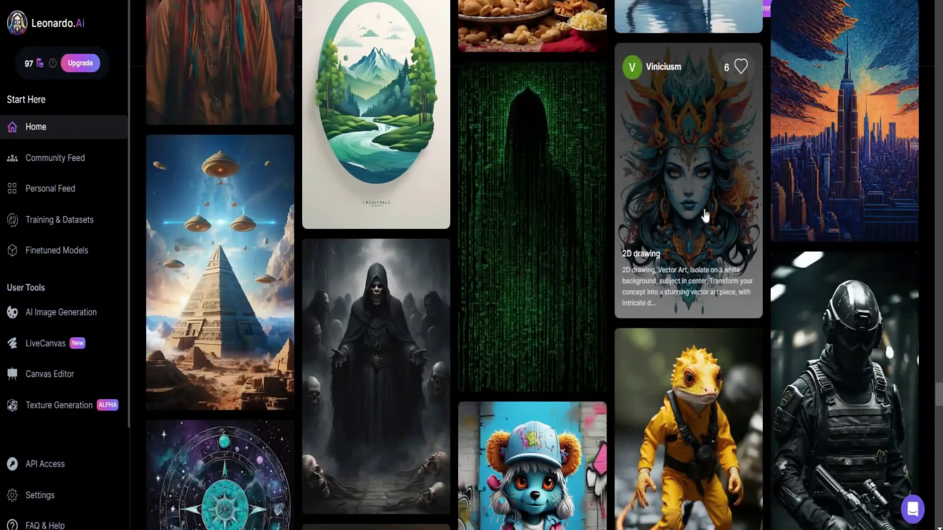
scroll(533, 265, down, 1)
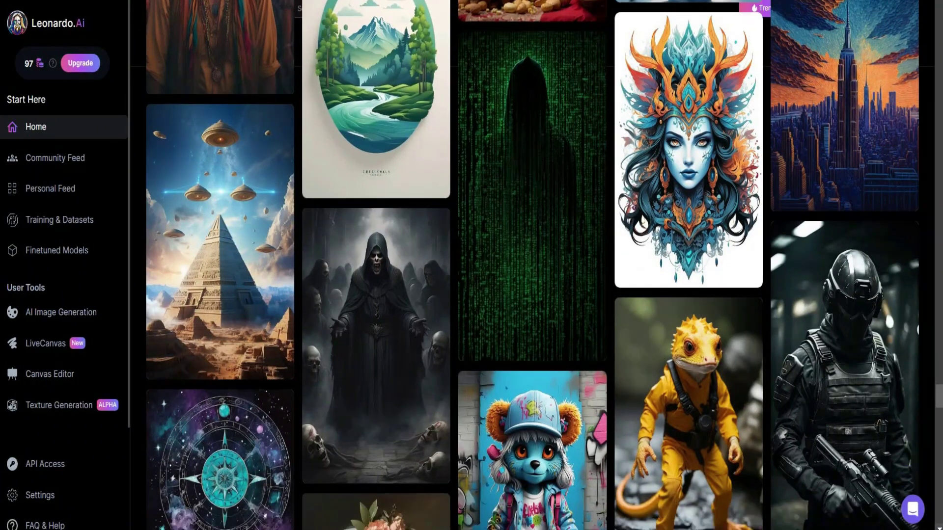
scroll(533, 266, down, 1)
scroll(533, 266, down, 1)
scroll(532, 266, down, 1)
scroll(533, 266, down, 5)
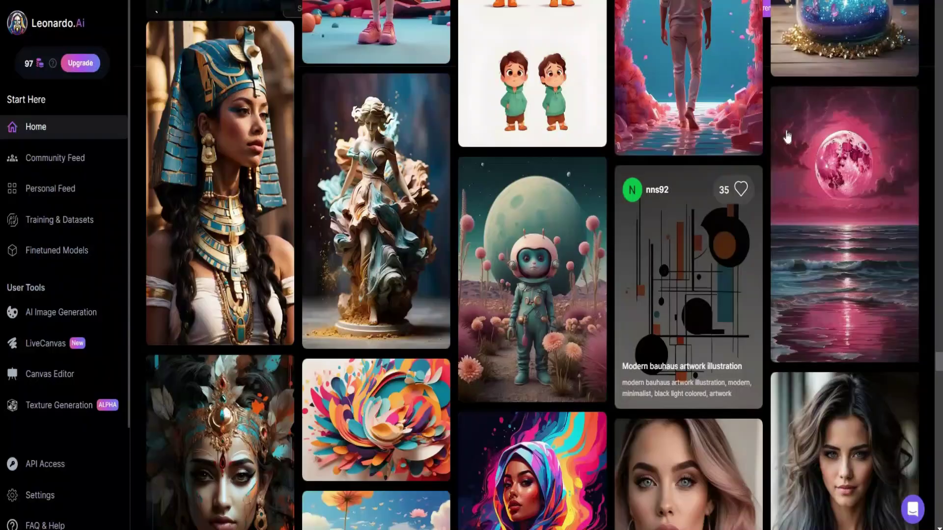
Step: View a community Egyptian woman image, then generate and browse images from the pasted Ramesses II's daughters prompt
click(228, 189)
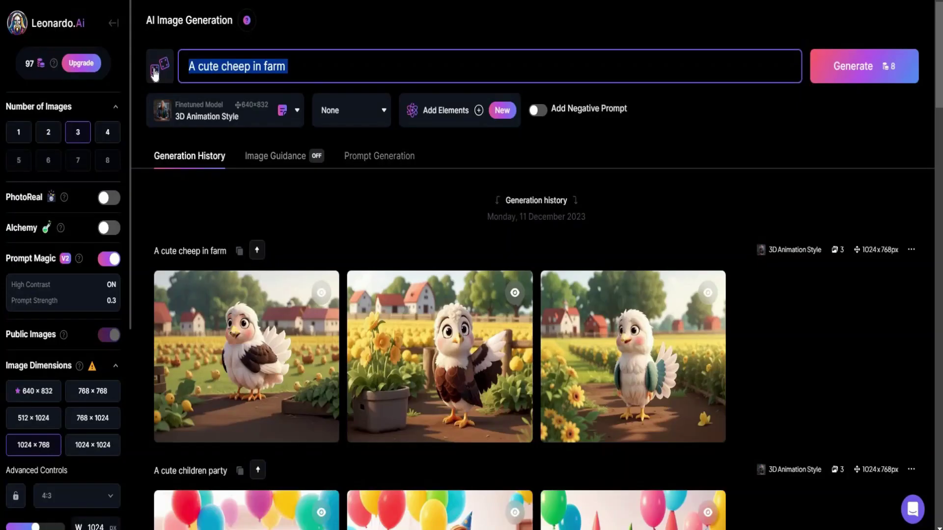
key(BackSpace)
text(Ramesses II's daughters Bintanath, Meritamen, Nebettawy, and Henutmire. 8K, Hyper-realistic, ultra-realistic, high-definition, high-quality, real face,)
click(886, 72)
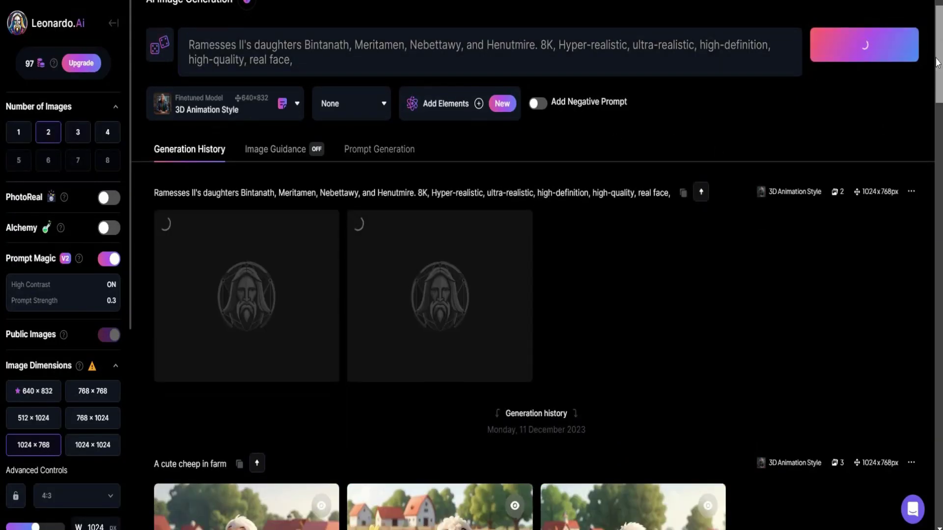
click(738, 273)
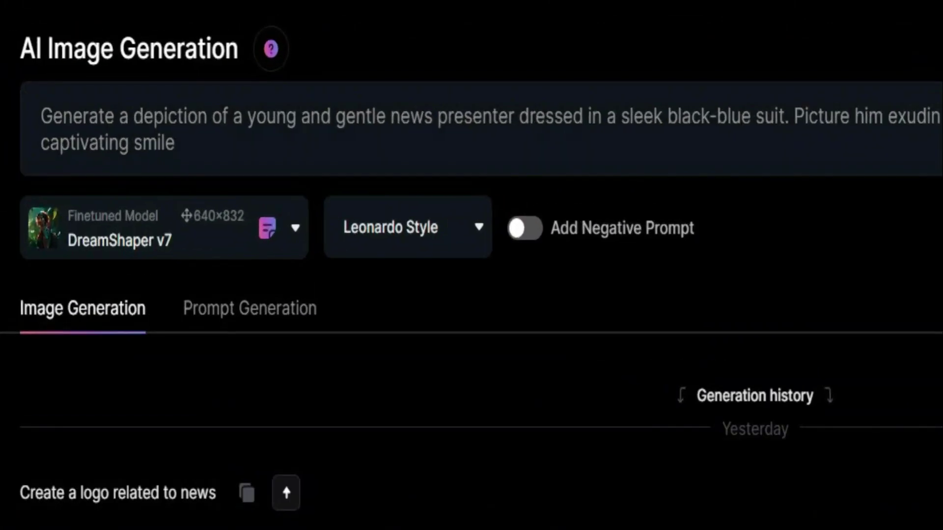
Step: Generate portraits from ChatGPT's young news presenter prompt and browse the results
click(829, 131)
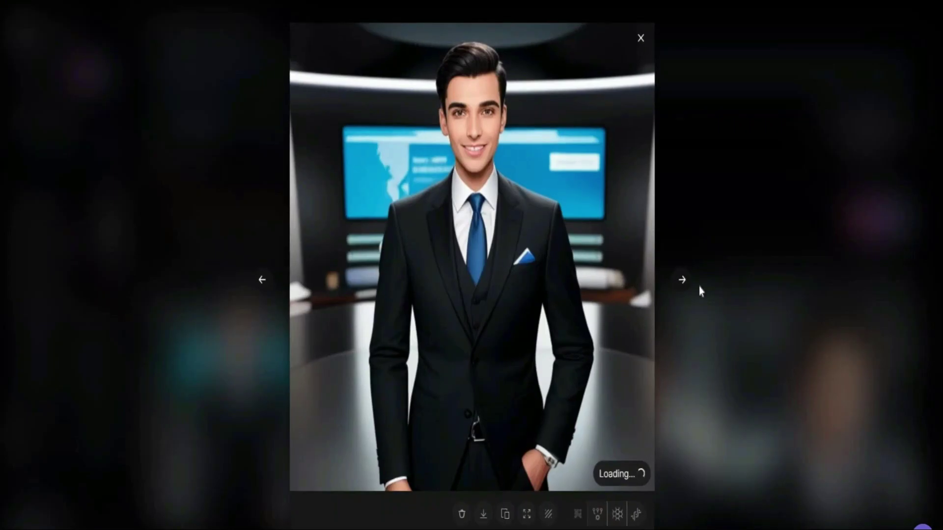
click(684, 289)
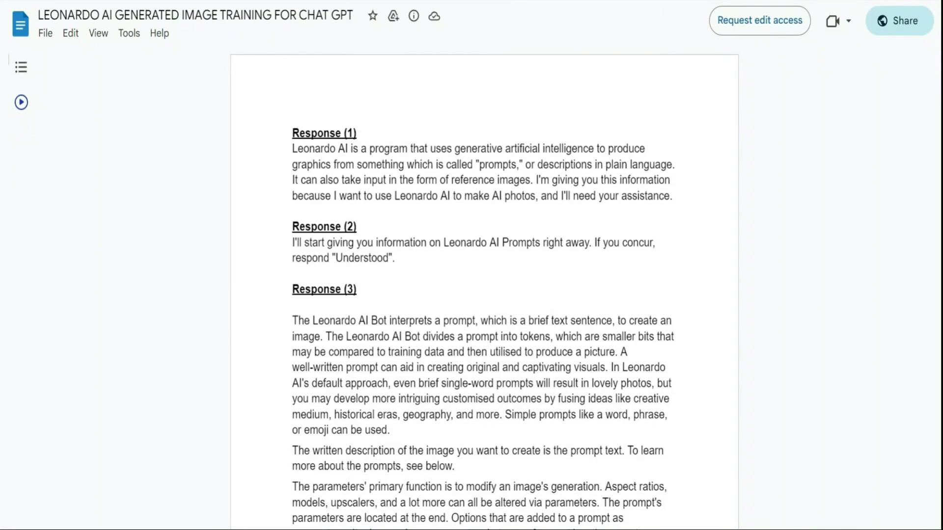
scroll(206, 110, down, 2)
scroll(205, 111, down, 3)
scroll(205, 111, down, 4)
scroll(485, 265, down, 3)
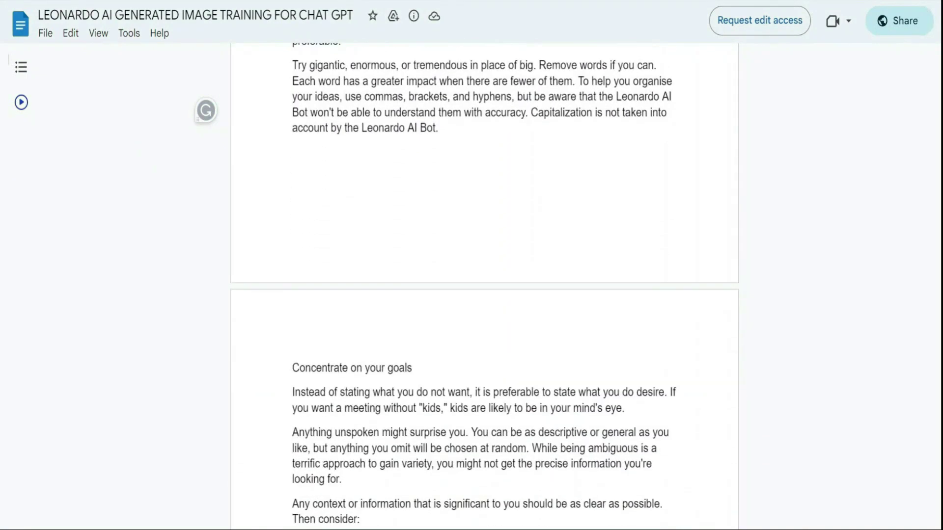
scroll(486, 265, down, 3)
scroll(485, 266, down, 3)
scroll(485, 266, down, 3)
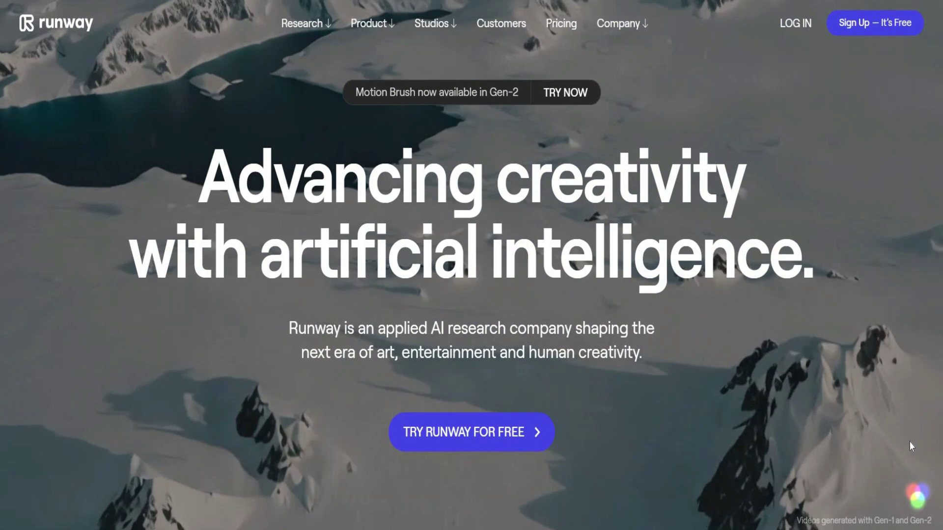
Step: Begin Runway's free sign-up and dismiss the Runway Watch popup
click(538, 435)
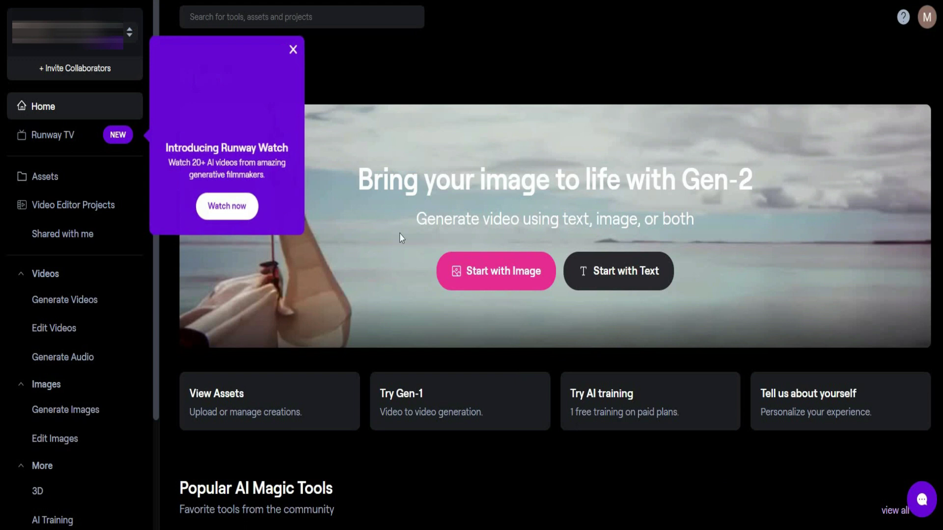
click(293, 45)
scroll(454, 247, down, 3)
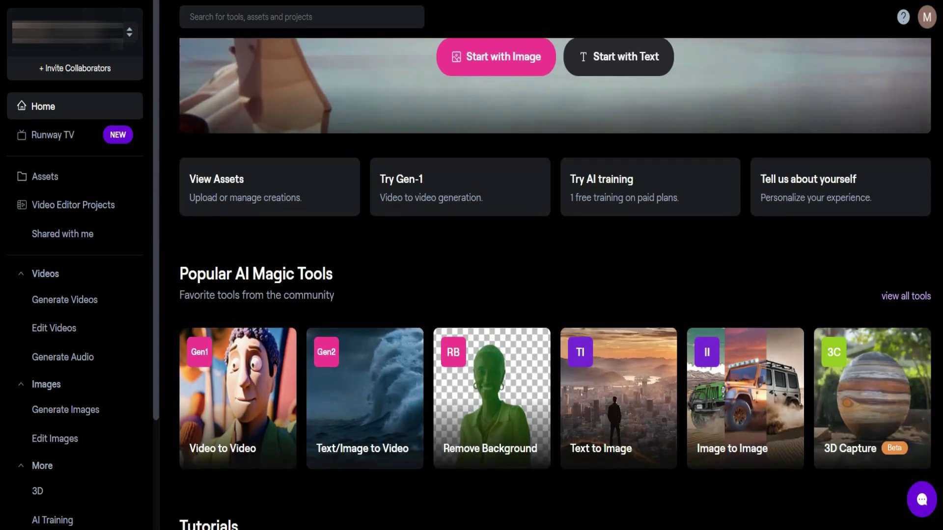
scroll(555, 283, down, 1)
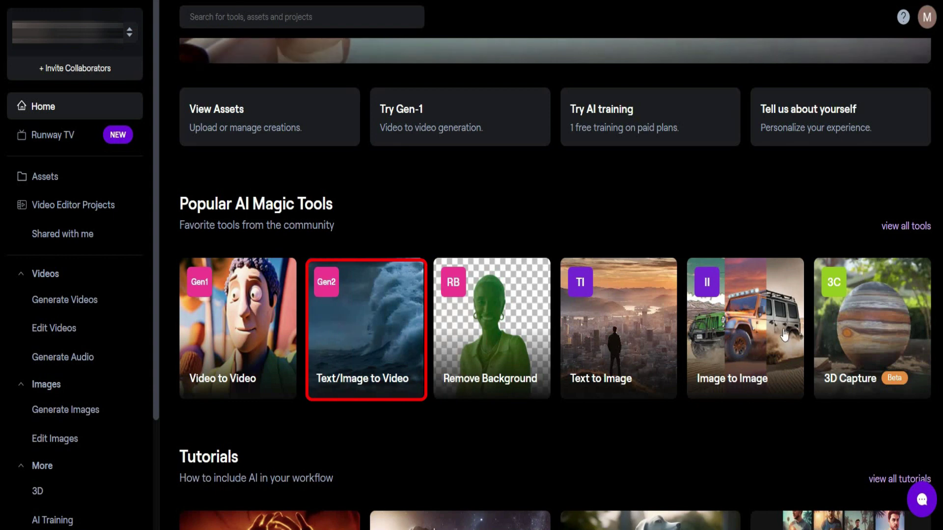
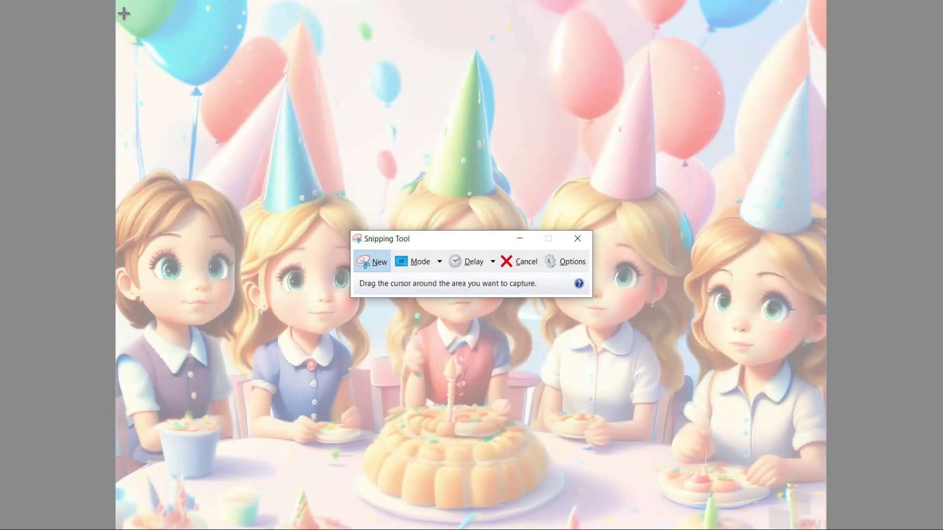
Step: Capture the party clip's final frame as a still image over the preview
mouse_move(124, 13)
mouse_down()
mouse_move(565, 476)
mouse_move(824, 527)
mouse_up()
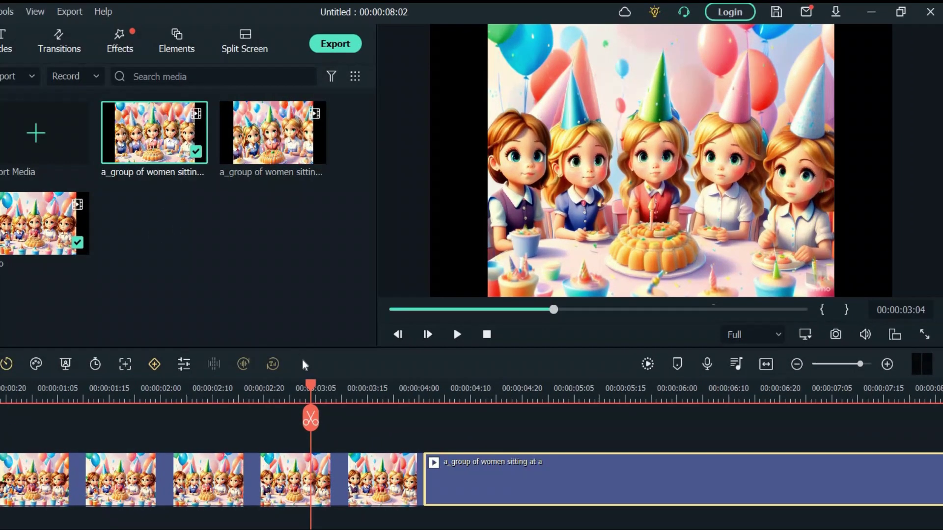
Step: Scrub across the join to preview the original clip handing over to the continuation clip
mouse_move(369, 404)
mouse_down()
mouse_move(353, 398)
mouse_move(520, 423)
mouse_up()
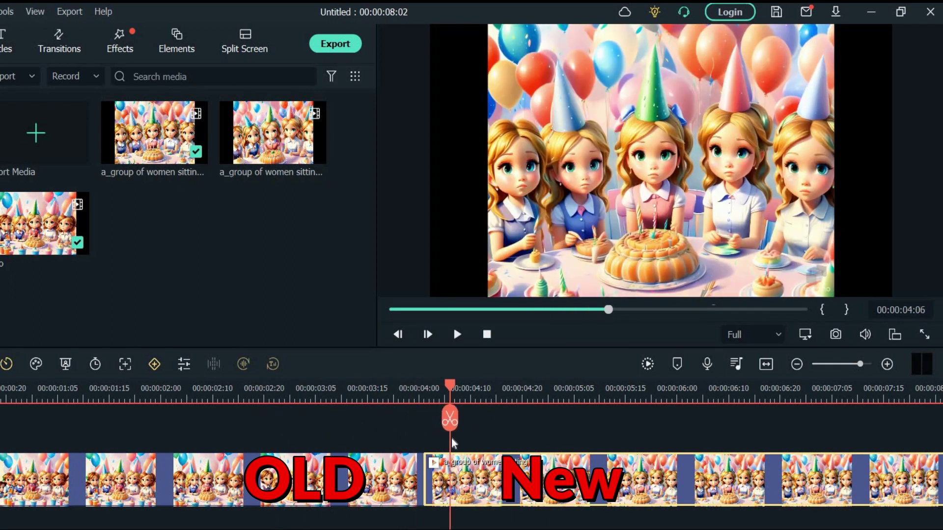
mouse_move(453, 443)
mouse_down()
mouse_move(391, 421)
mouse_move(373, 382)
mouse_move(387, 398)
mouse_up()
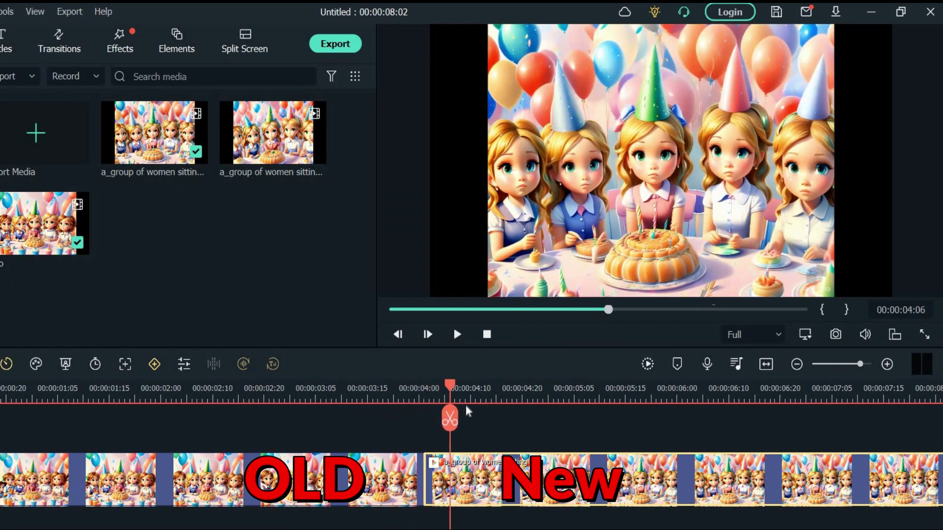